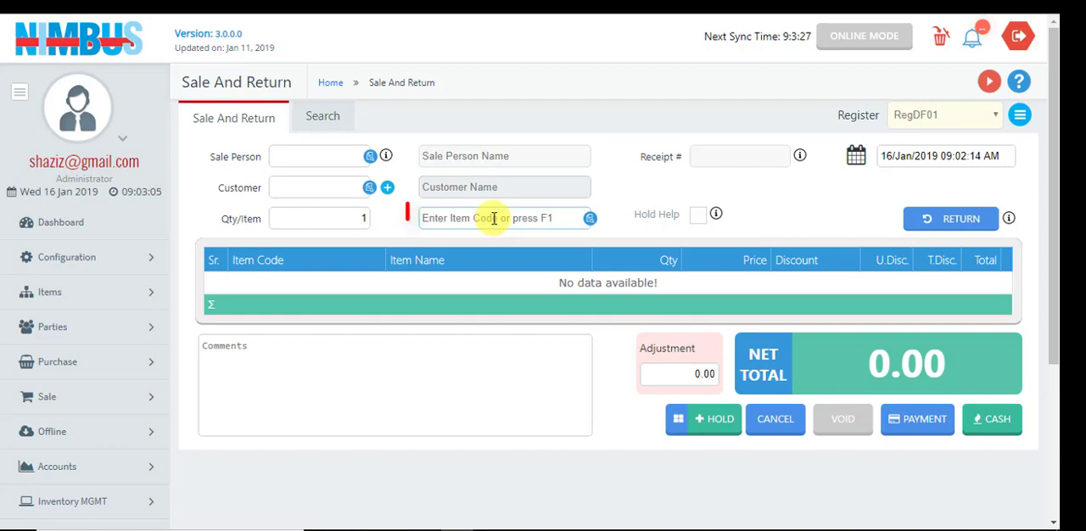
# Add items GN00002 (Honey Oats) and GN00001 (Surf Excel) to the sale
pyautogui.write('gn00002')
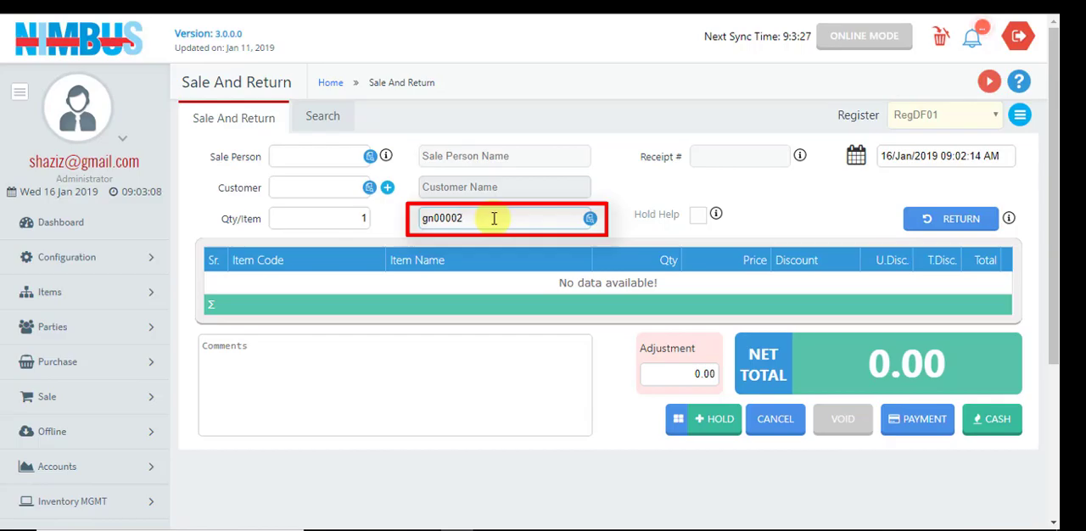
pyautogui.press('Return')
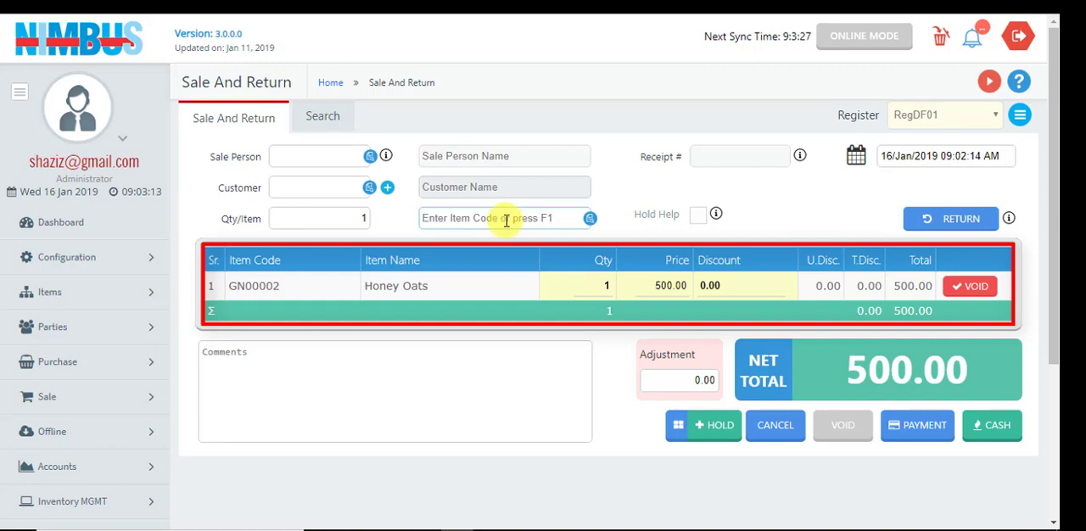
pyautogui.click(590, 220)
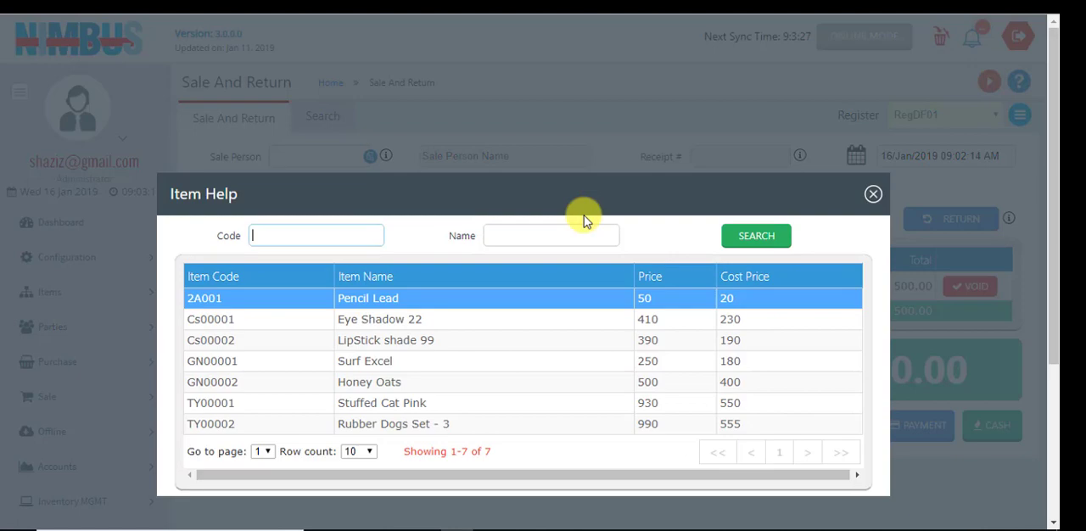
pyautogui.doubleClick(462, 363)
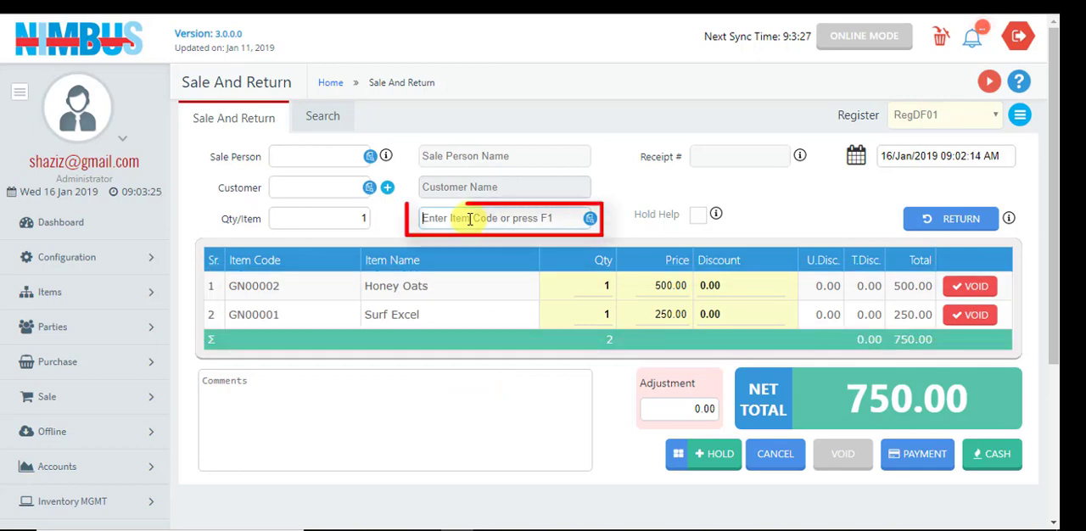
pyautogui.press('F1')
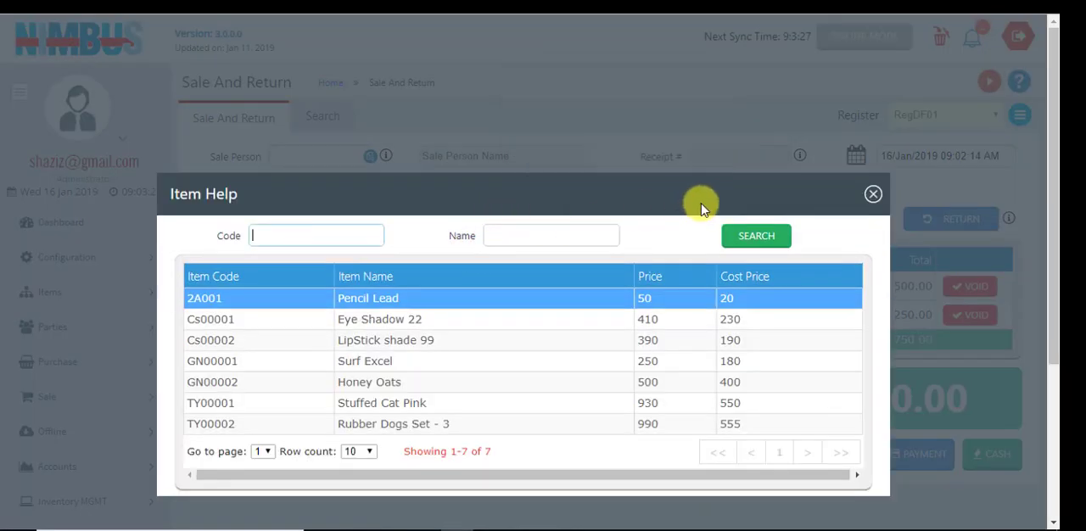
pyautogui.click(872, 195)
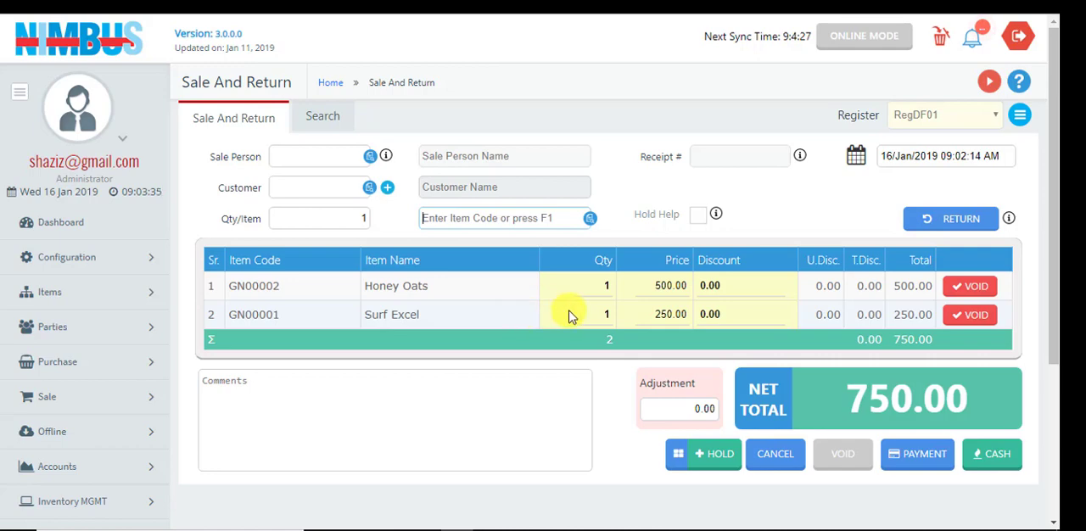
# Save the sale with 1000 as the cash paid and print its receipt
pyautogui.click(924, 458)
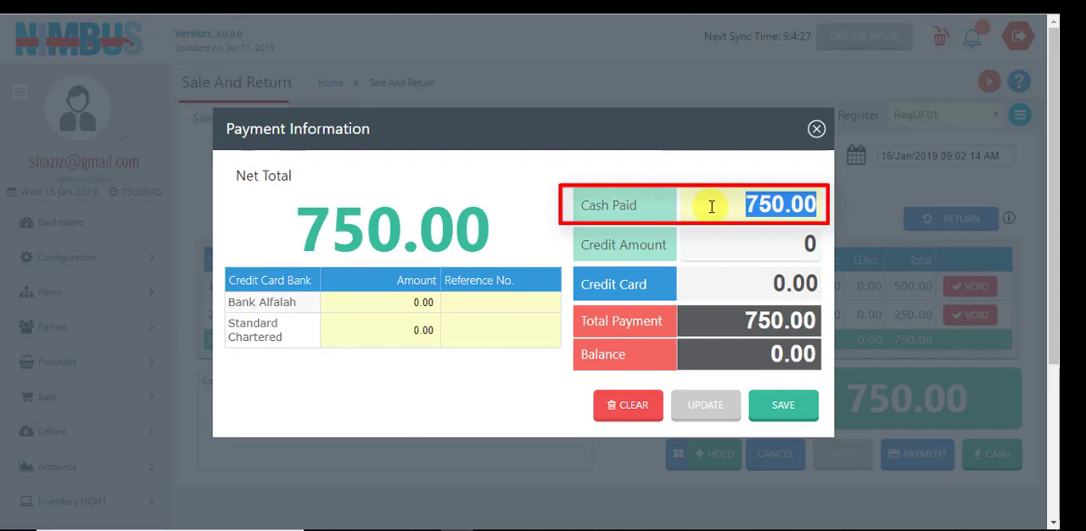
pyautogui.write('1000')
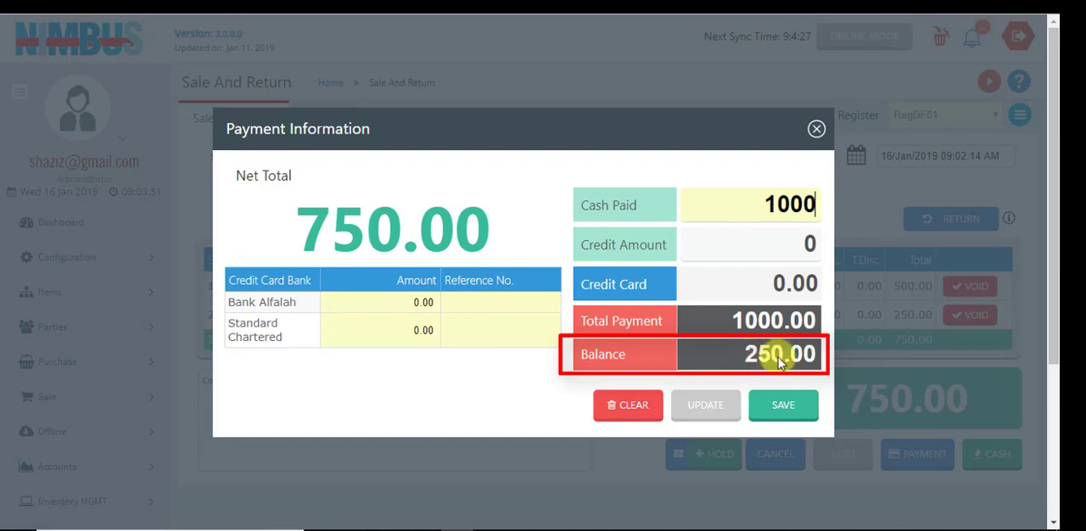
pyautogui.click(785, 405)
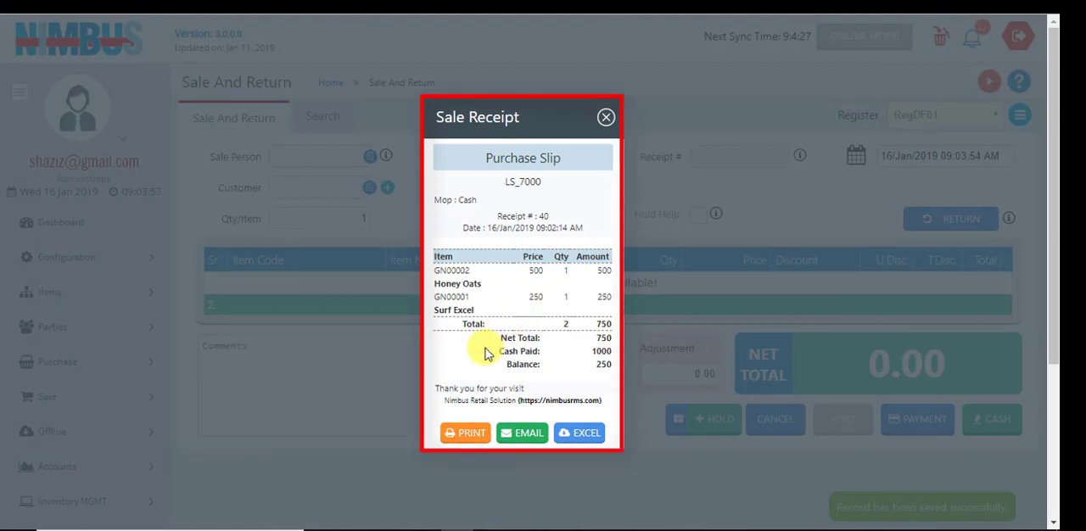
pyautogui.click(465, 436)
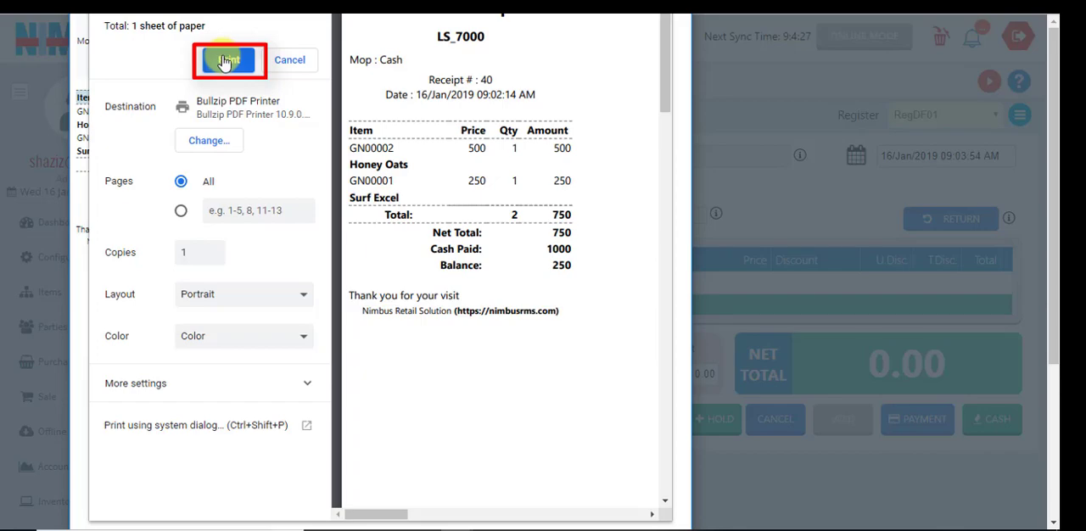
pyautogui.click(225, 61)
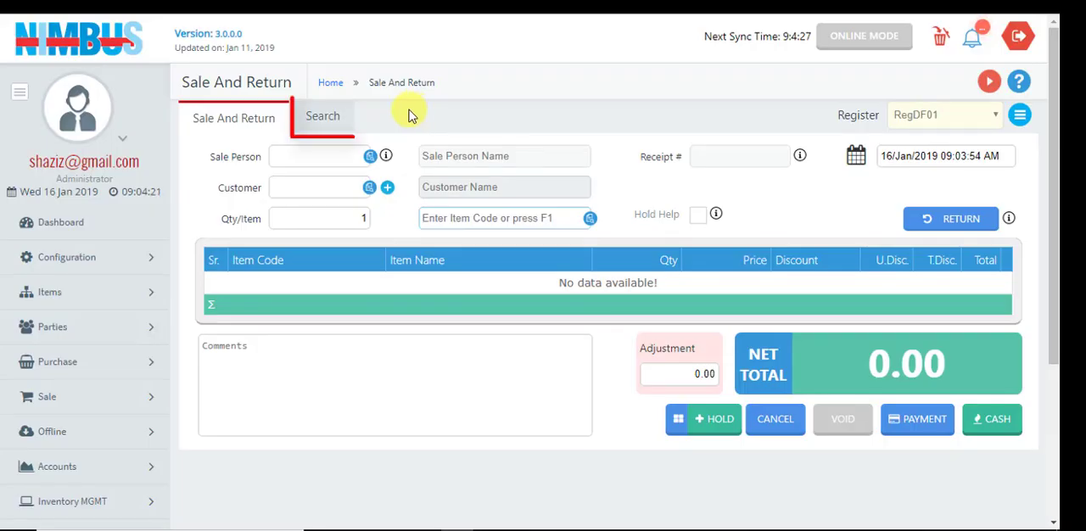
# Refresh the list of saved sales and open the newest receipt for editing
pyautogui.click(323, 123)
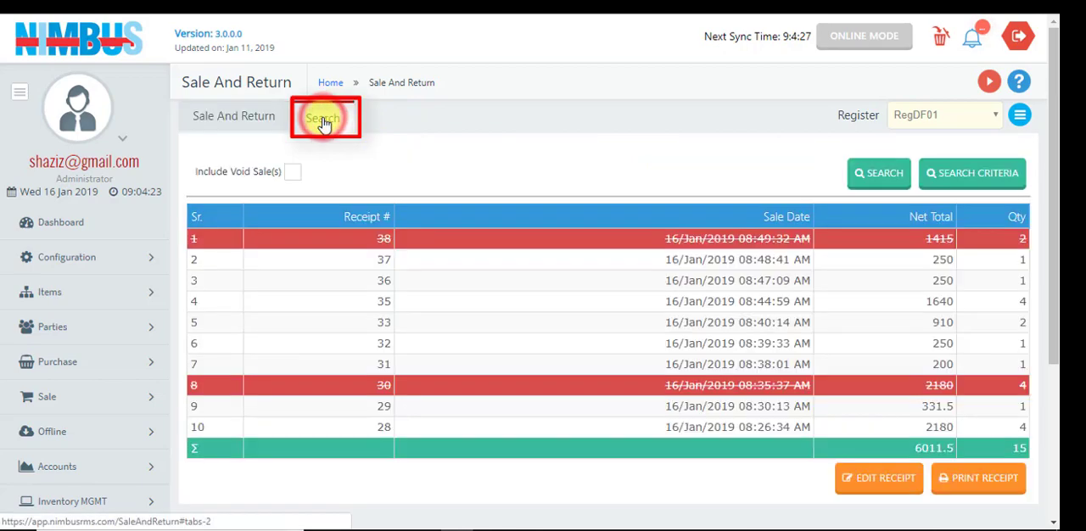
pyautogui.click(880, 173)
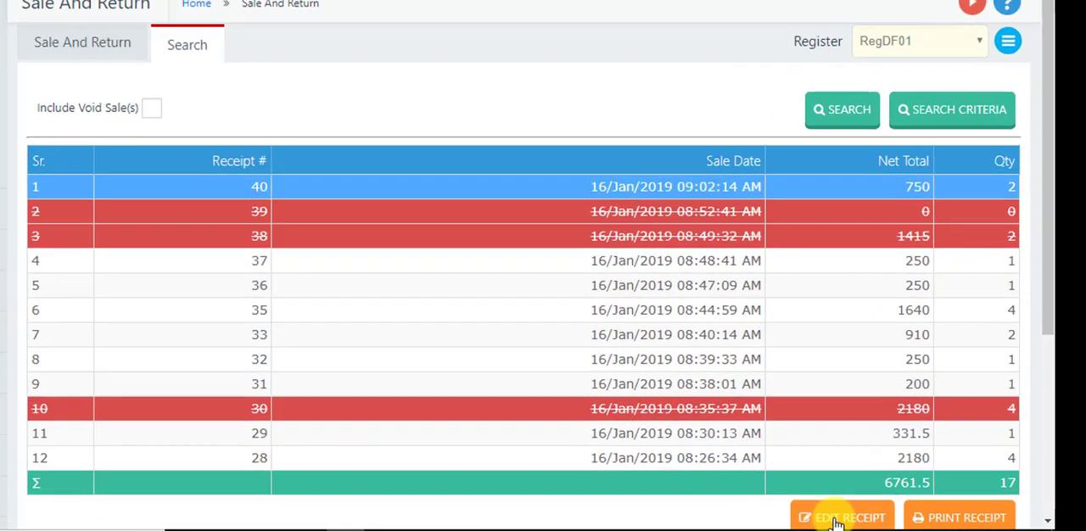
pyautogui.click(836, 521)
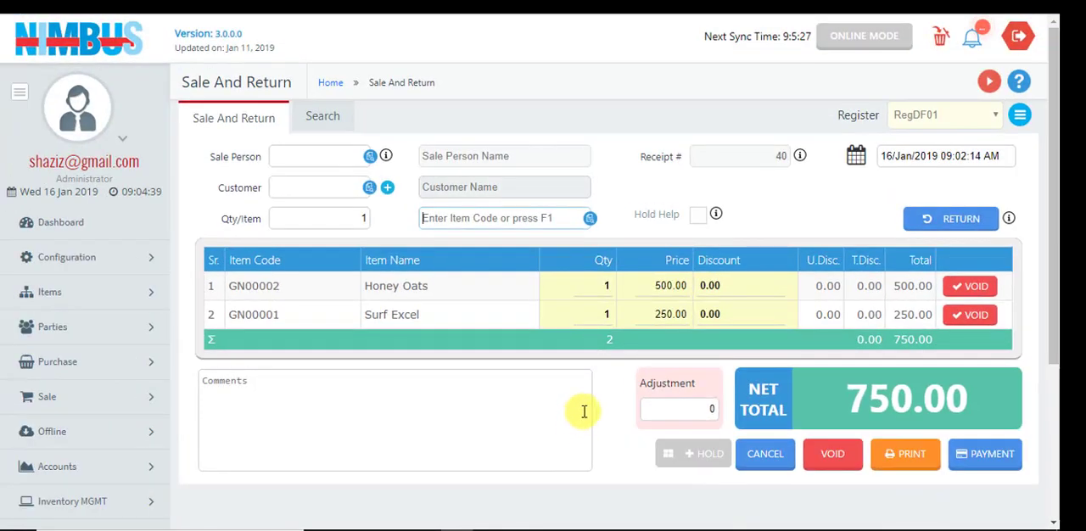
# Set the Honey Oats quantity to 2 in the reopened sale
pyautogui.doubleClick(604, 286)
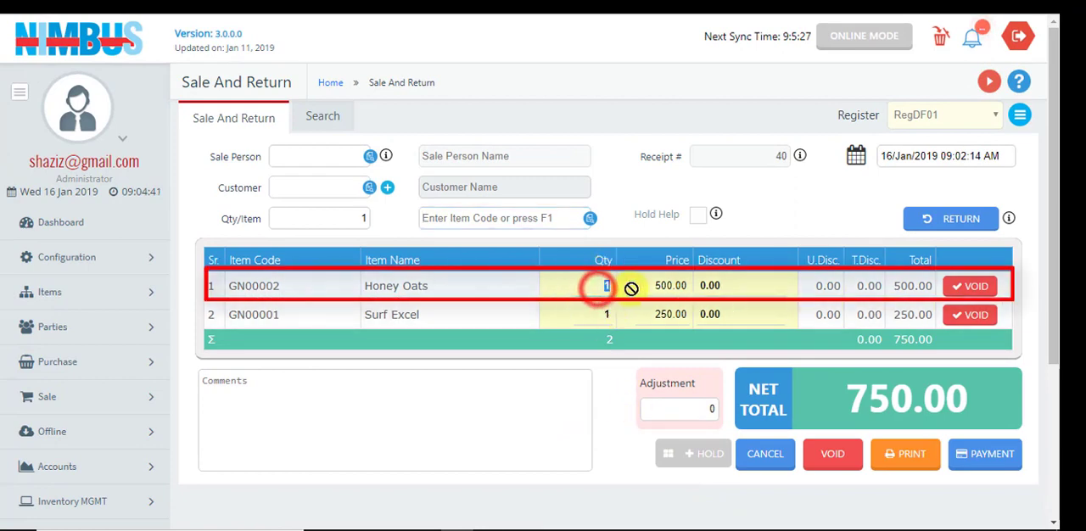
pyautogui.press('BackSpace')
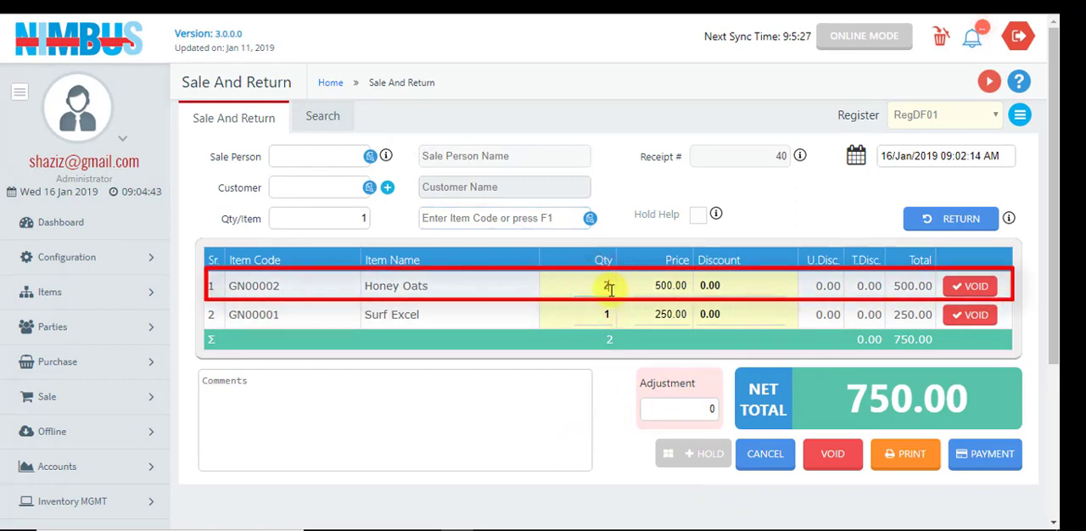
pyautogui.press('Return')
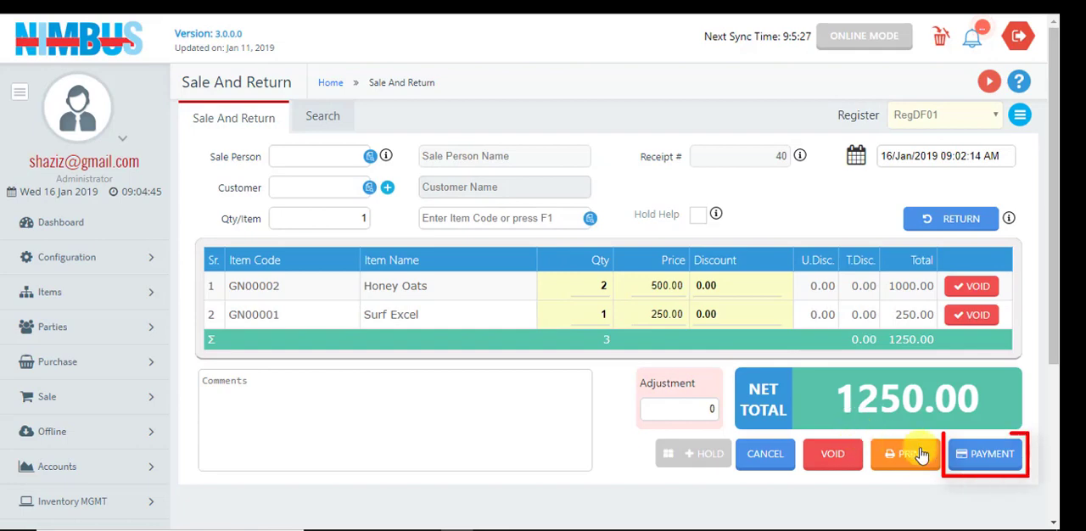
# Set the cash paid to 2000 for the edited receipt and update the sale record
pyautogui.click(991, 454)
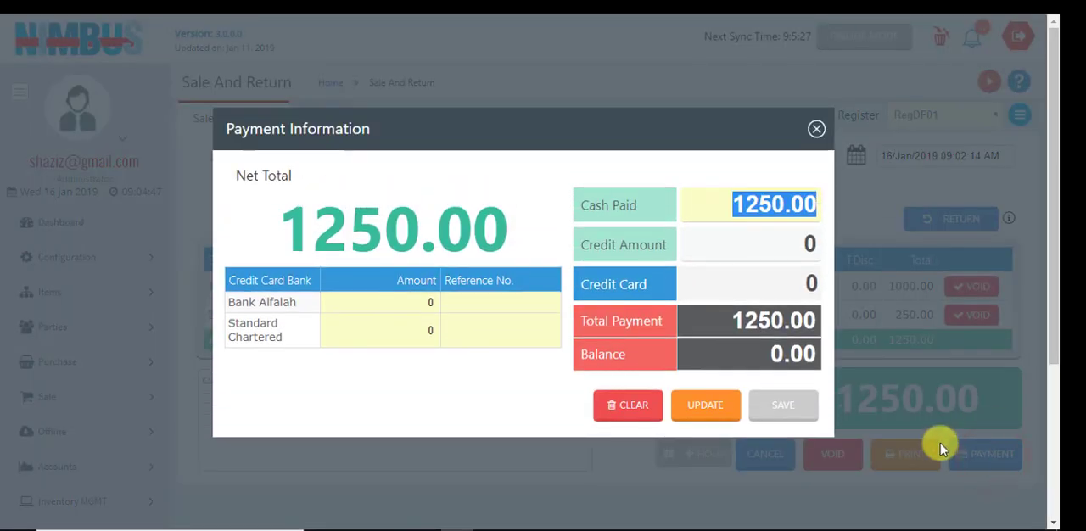
pyautogui.write('2000')
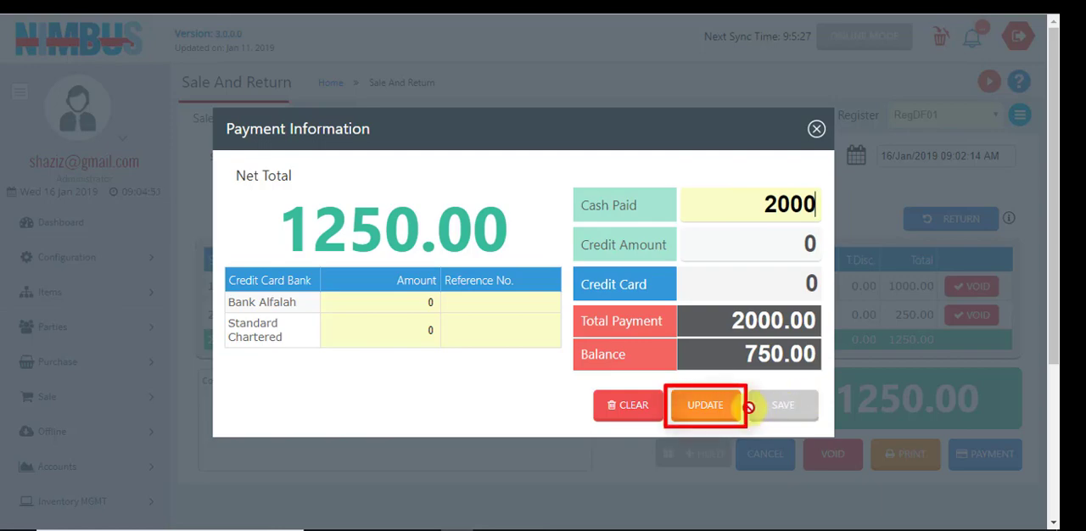
pyautogui.click(706, 405)
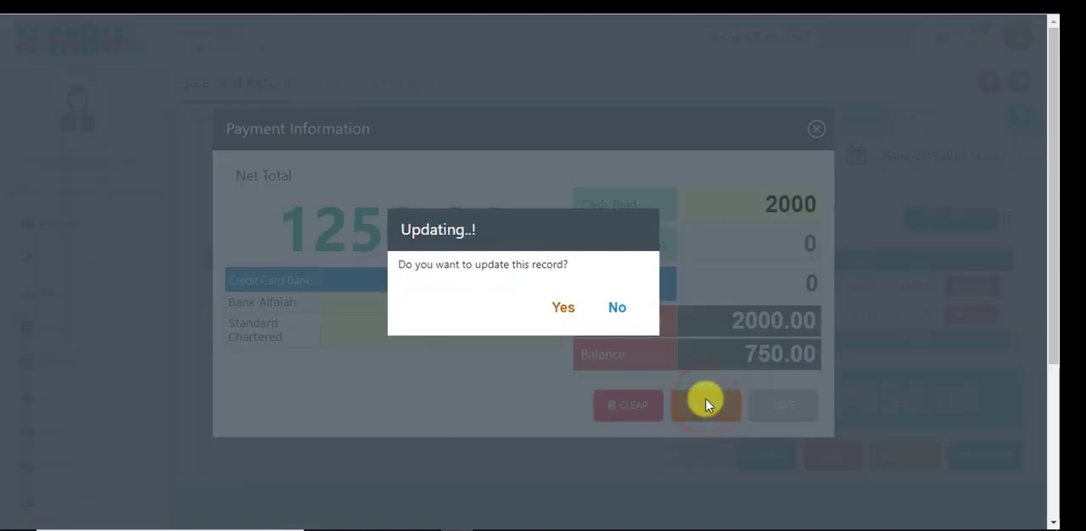
pyautogui.click(564, 310)
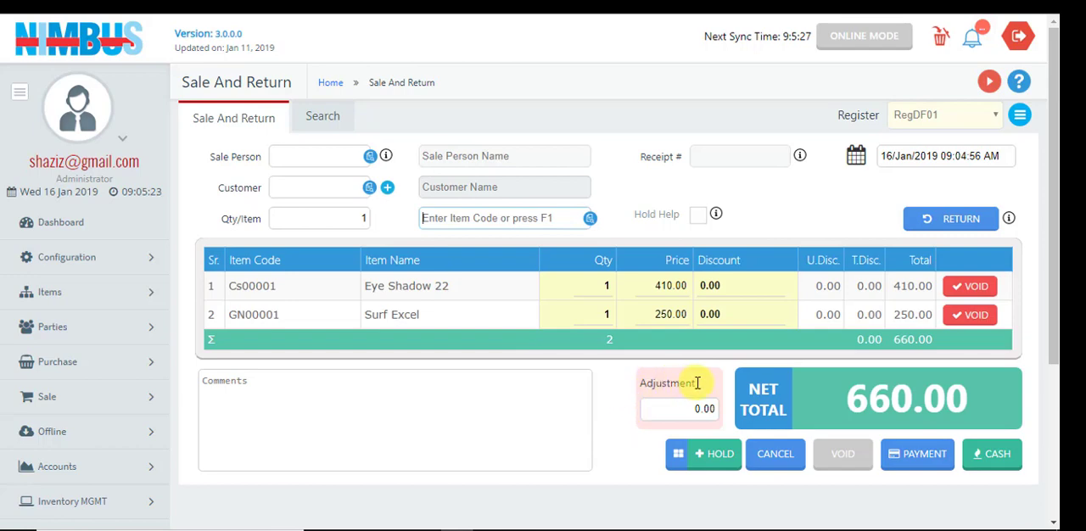
# Quick-save the Eye Shadow 22 and Surf Excel sale as cash and dismiss the receipt's print preview
pyautogui.click(990, 456)
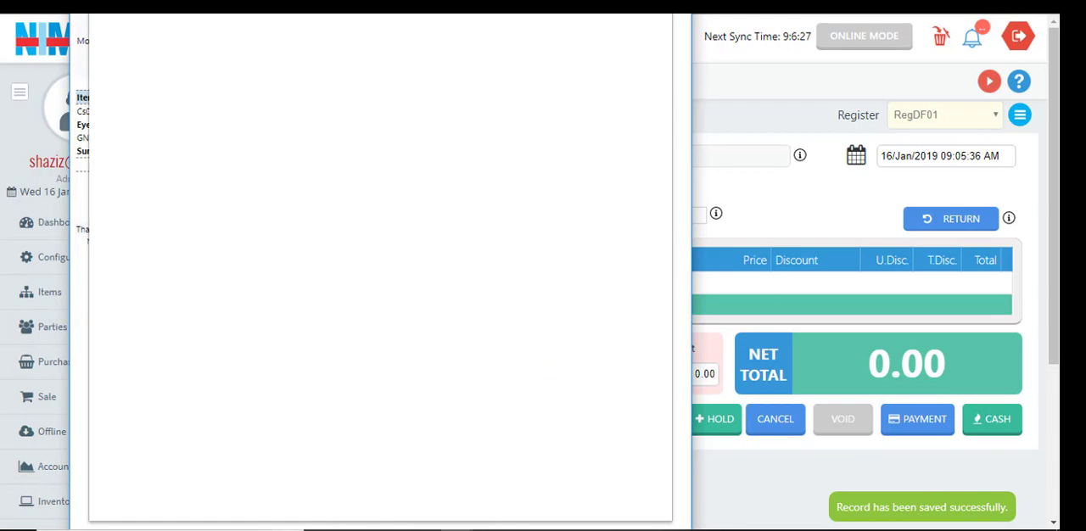
pyautogui.press('Escape')
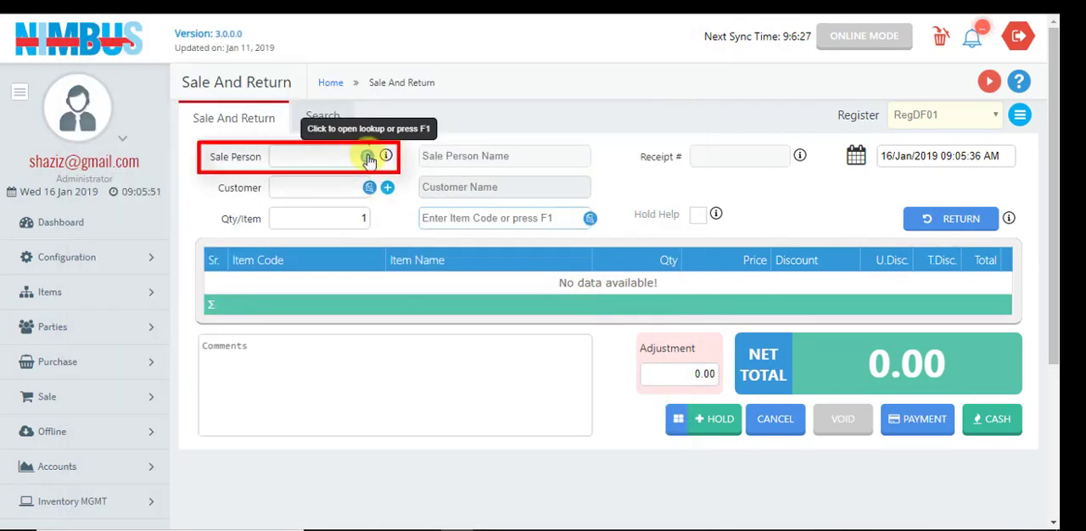
# Assign the third listed shop employee as sale person and the second listed customer to the sale
pyautogui.click(369, 159)
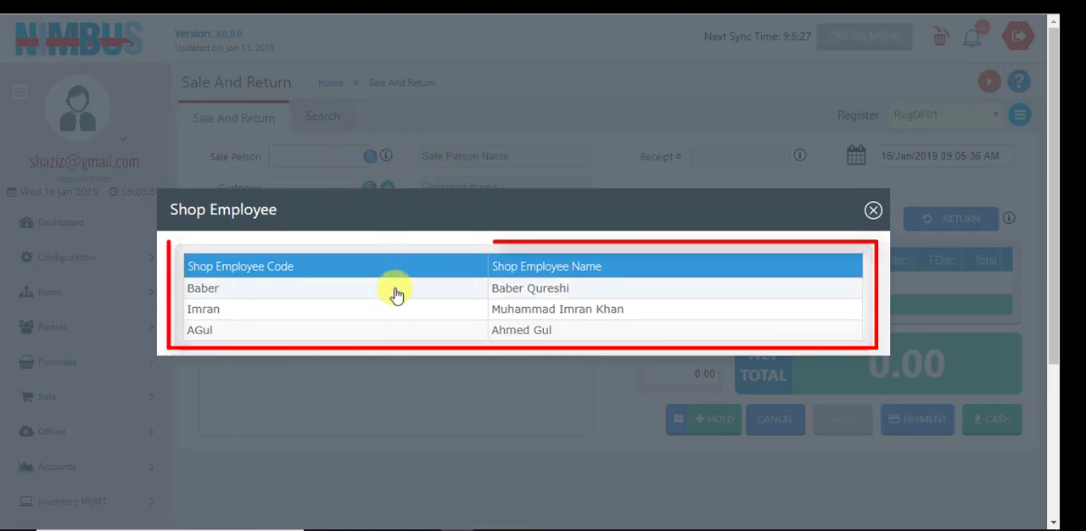
pyautogui.click(363, 333)
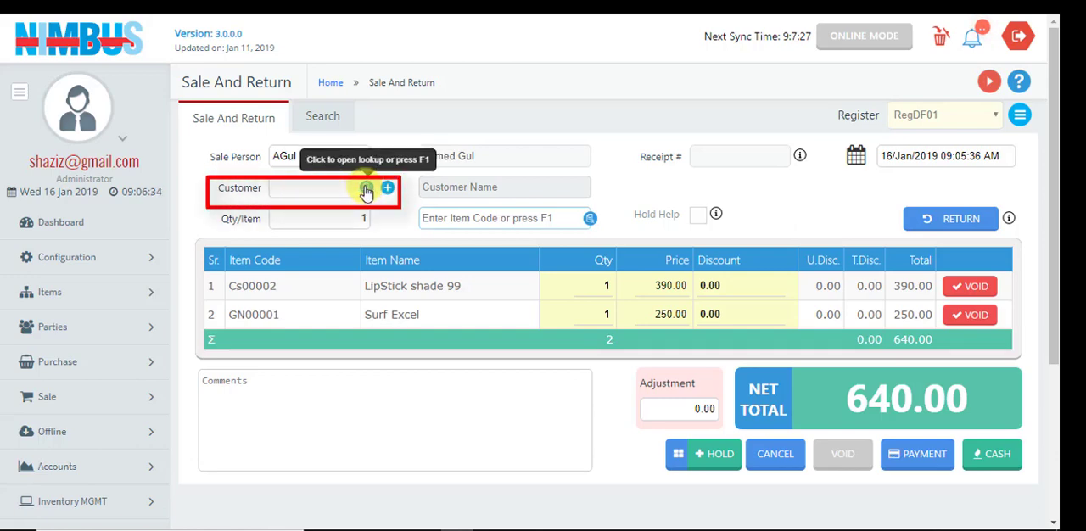
pyautogui.click(365, 190)
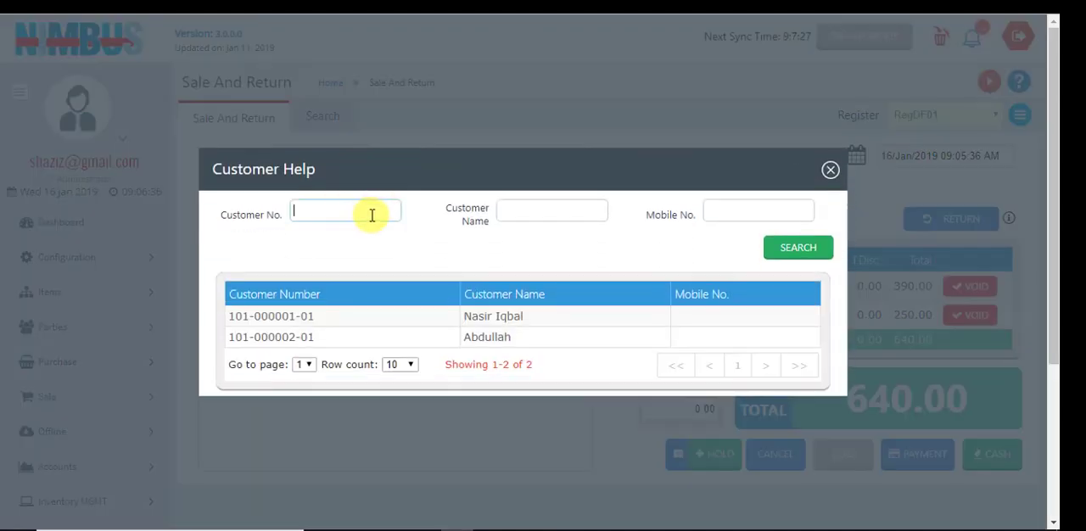
pyautogui.click(402, 338)
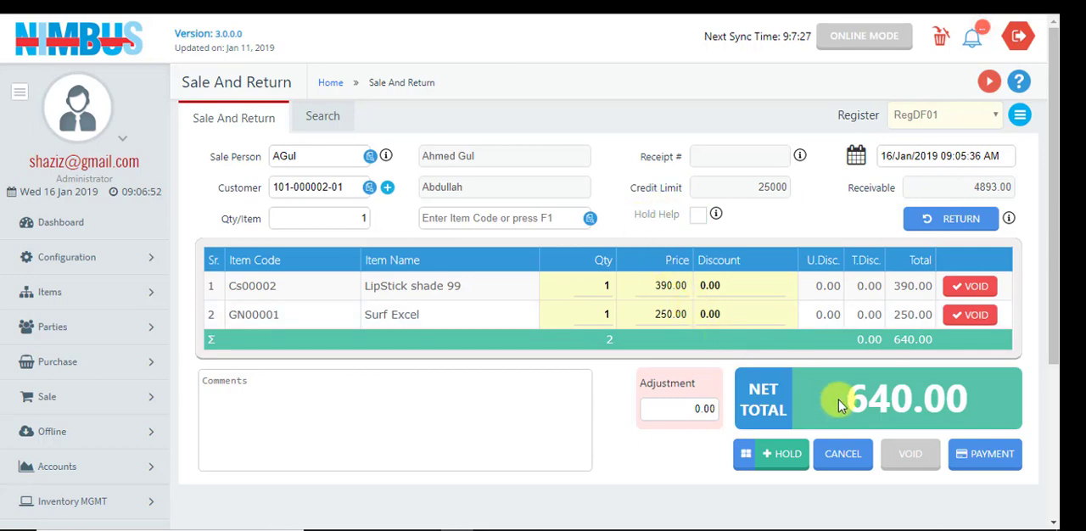
# Save the LipStick shade 99 and Surf Excel sale with the full net total as credit amount
pyautogui.click(994, 457)
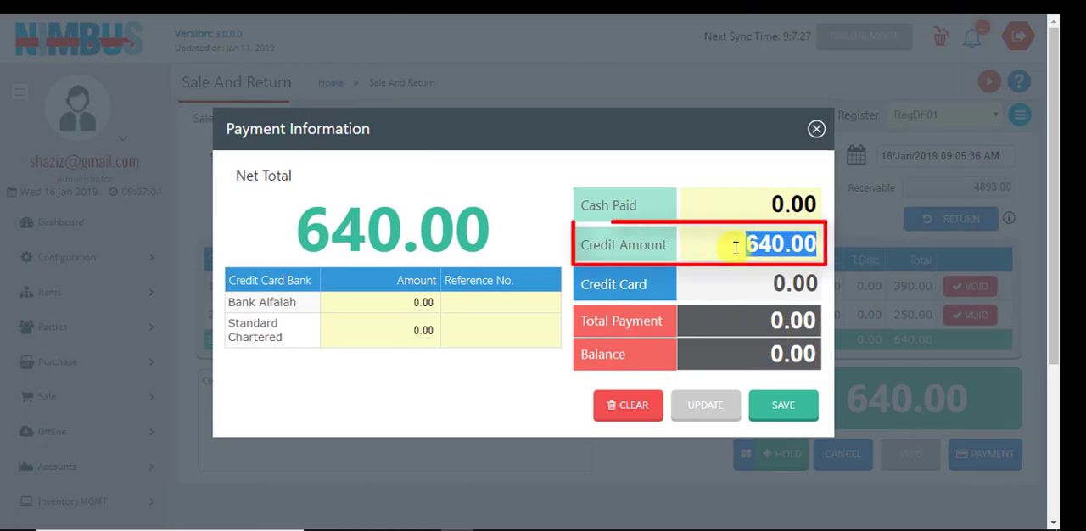
pyautogui.click(781, 408)
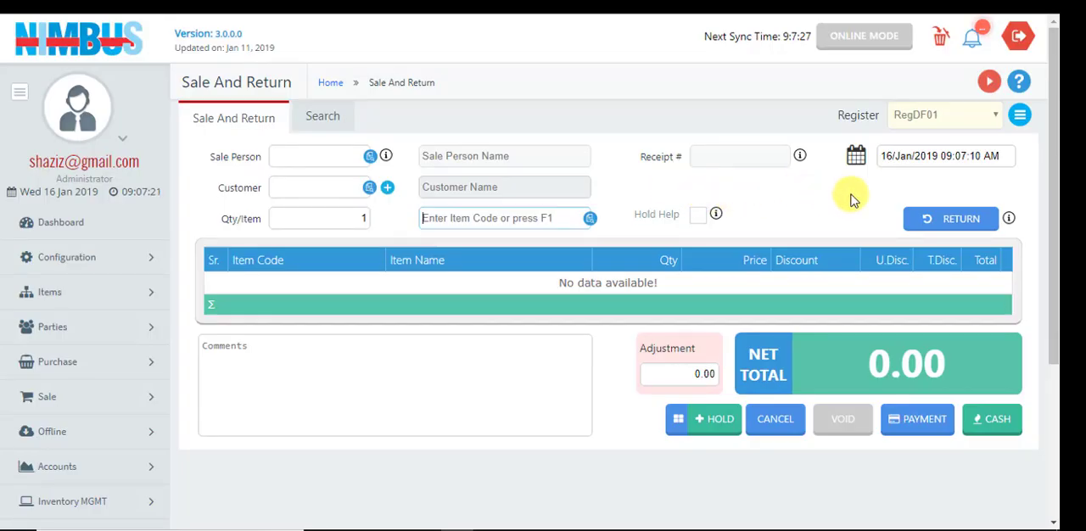
# View the sale date calendar, close it, and try the Hold Help option
pyautogui.click(916, 155)
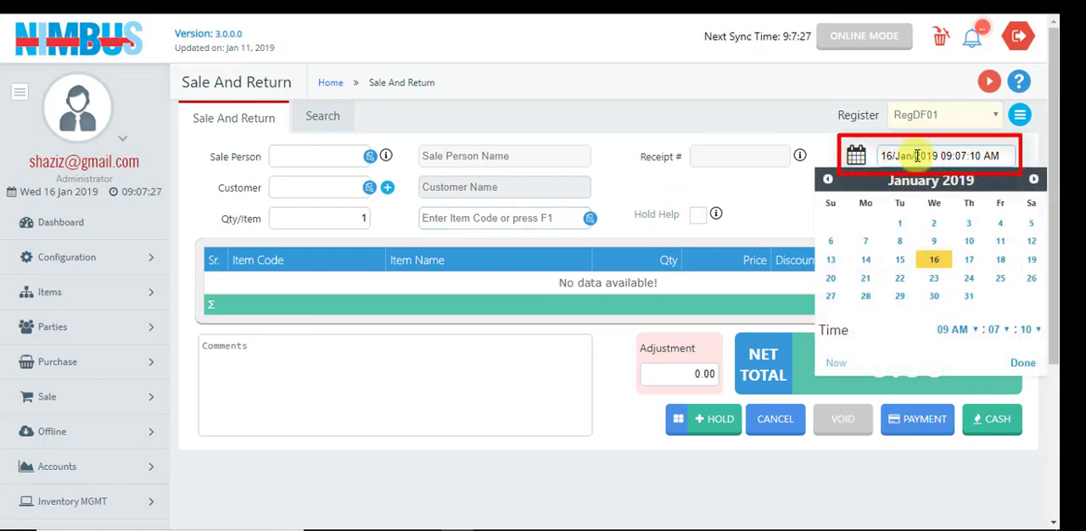
pyautogui.click(698, 119)
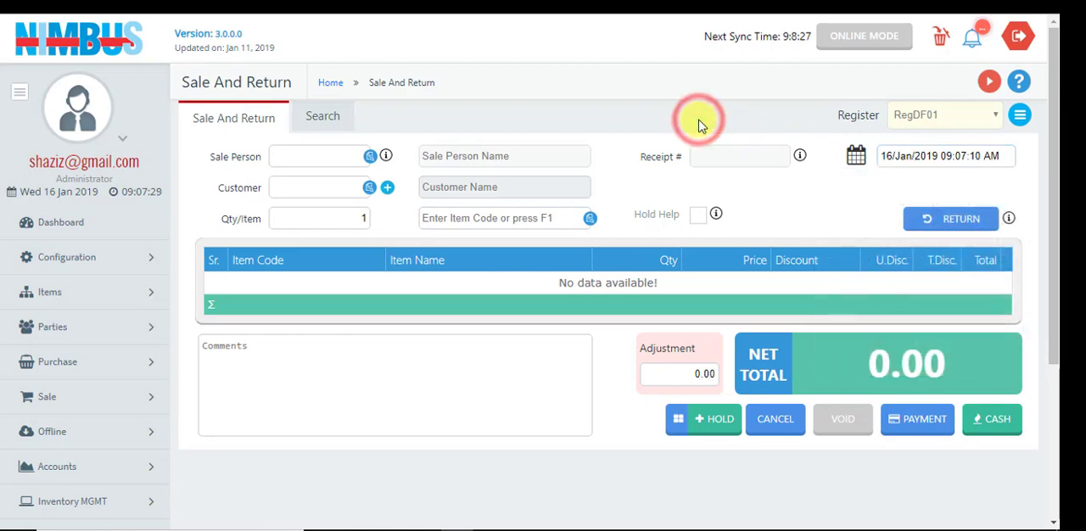
pyautogui.click(698, 215)
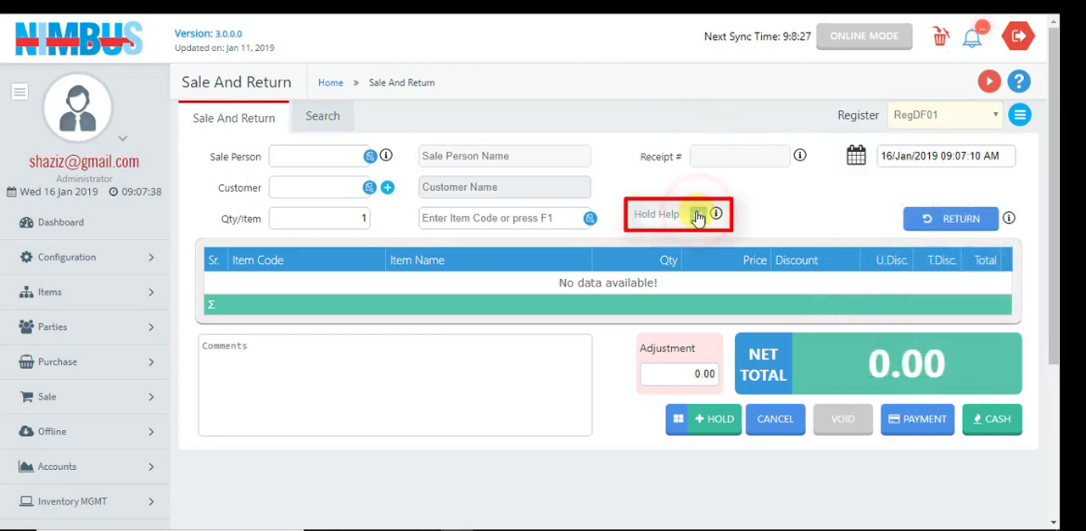
# Add Eye Shadow 22, Surf Excel and Honey Oats to the sale from Item Help, and close the item list
pyautogui.click(583, 219)
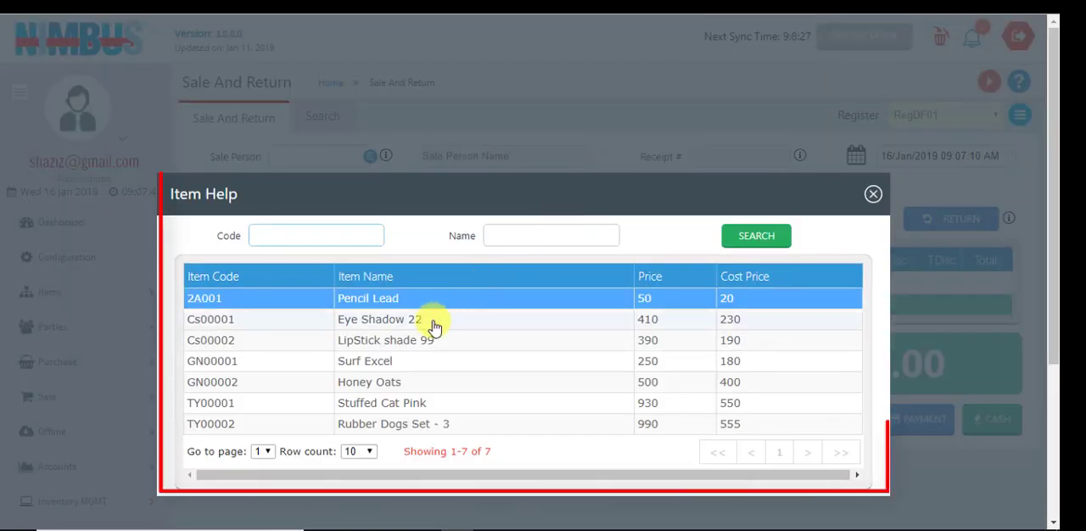
pyautogui.click(436, 327)
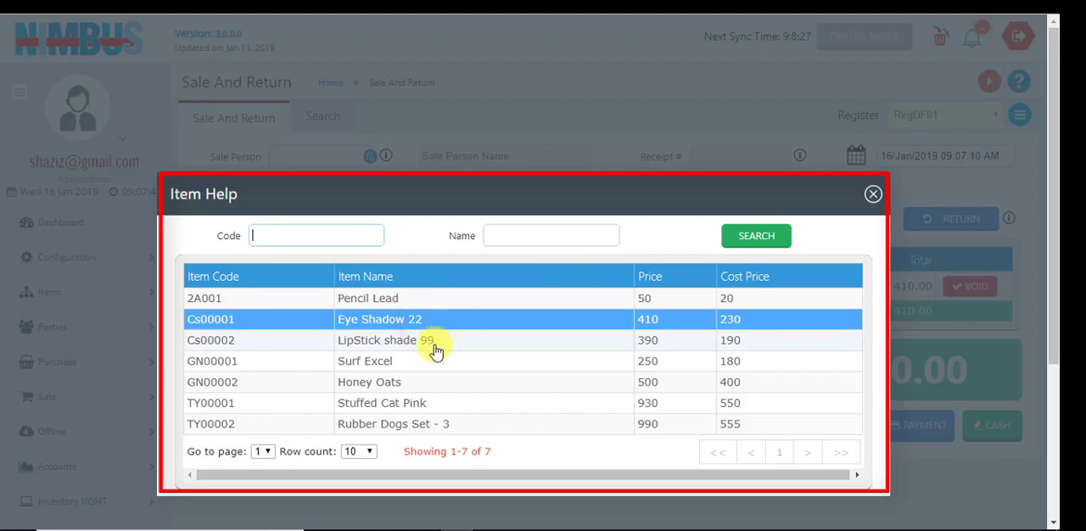
pyautogui.click(422, 364)
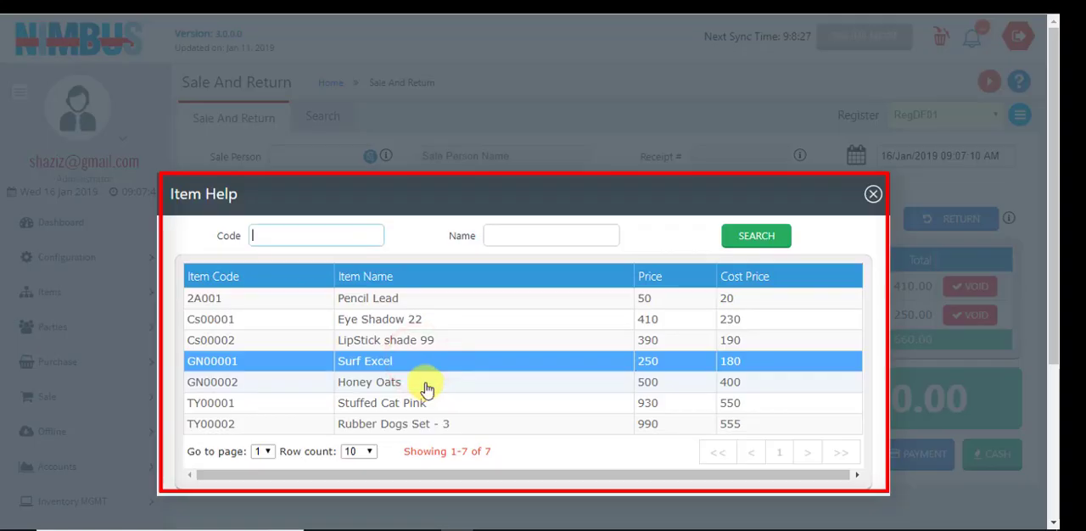
pyautogui.click(424, 385)
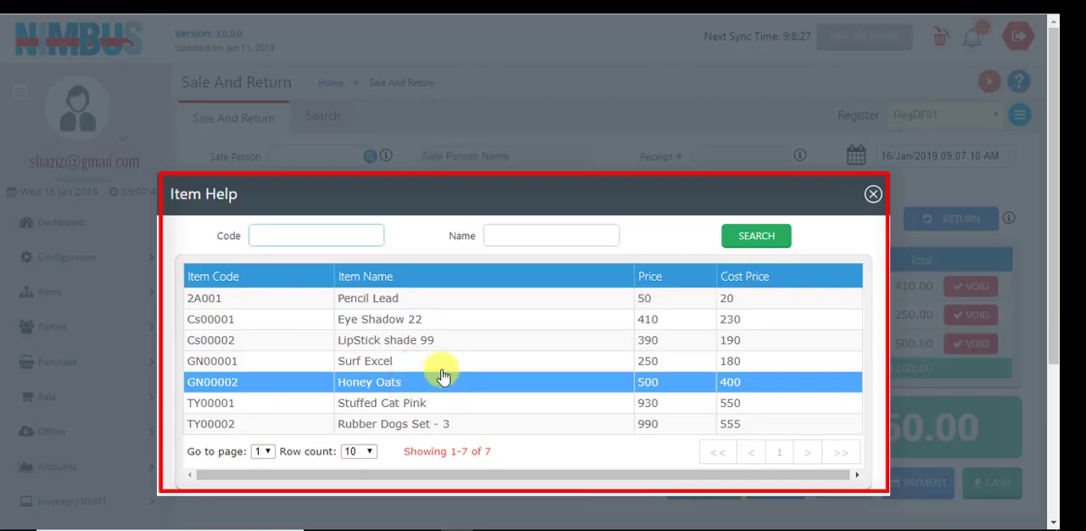
pyautogui.click(873, 195)
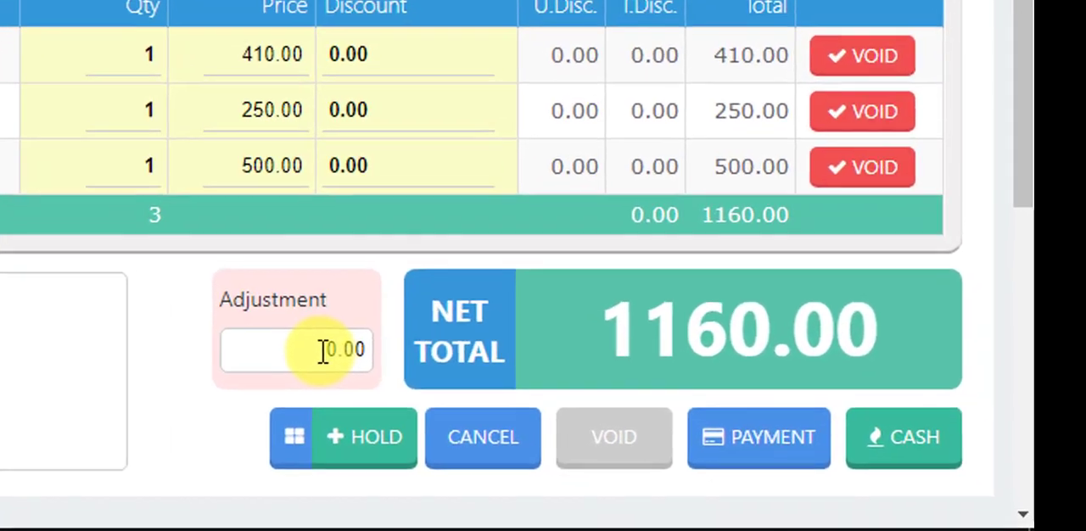
# Set the sale's adjustment amount to -160
pyautogui.click(693, 437)
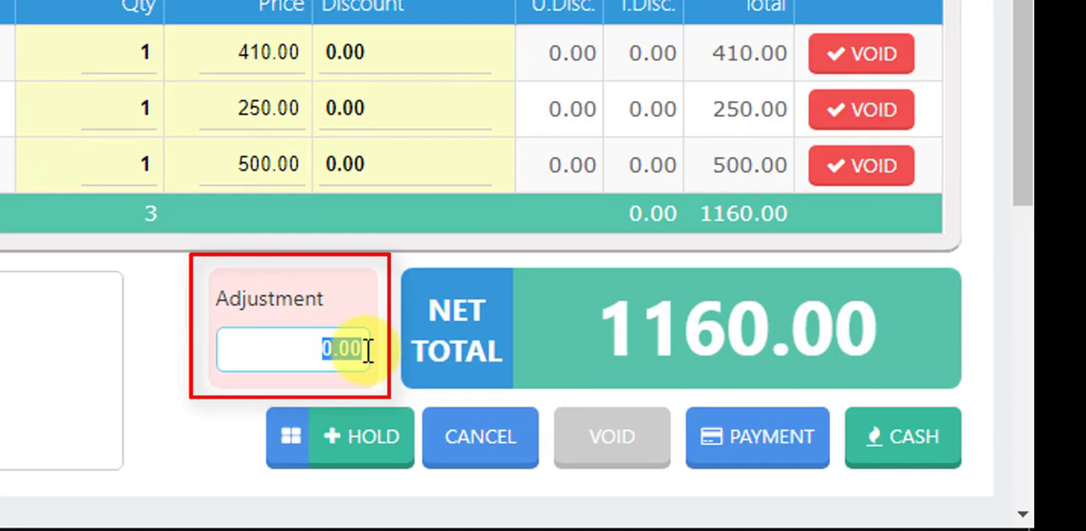
pyautogui.press('BackSpace')
pyautogui.write('-16')
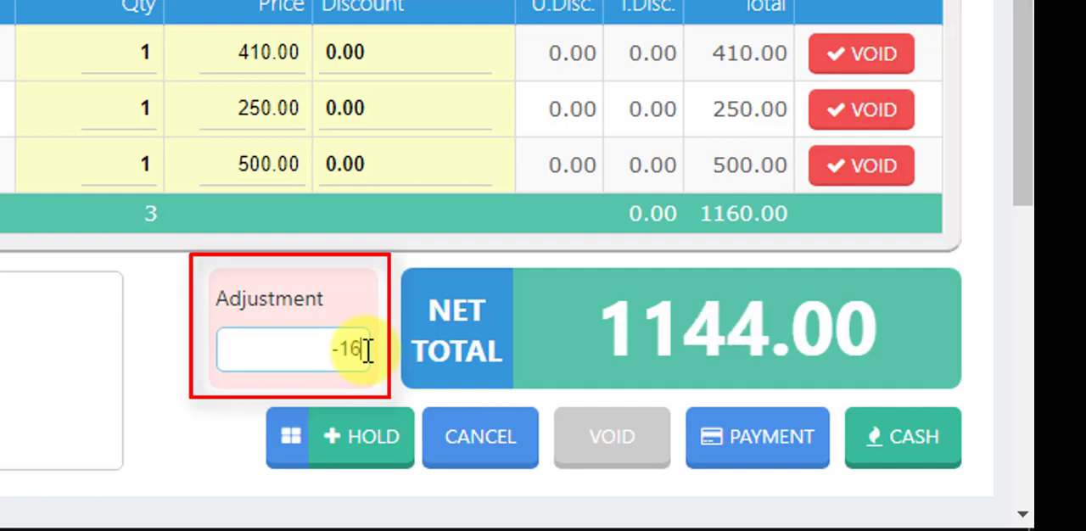
pyautogui.write('0')
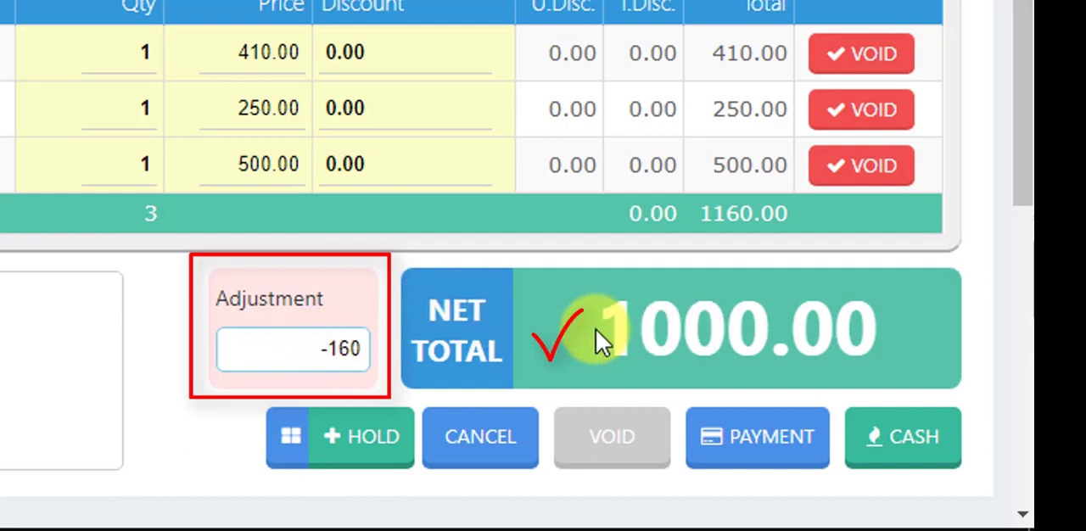
# Clear the adjustment amount, call up the adjustment limit and accept an adjustment of 15%
pyautogui.moveTo(291, 351); pyautogui.dragTo(352, 347)
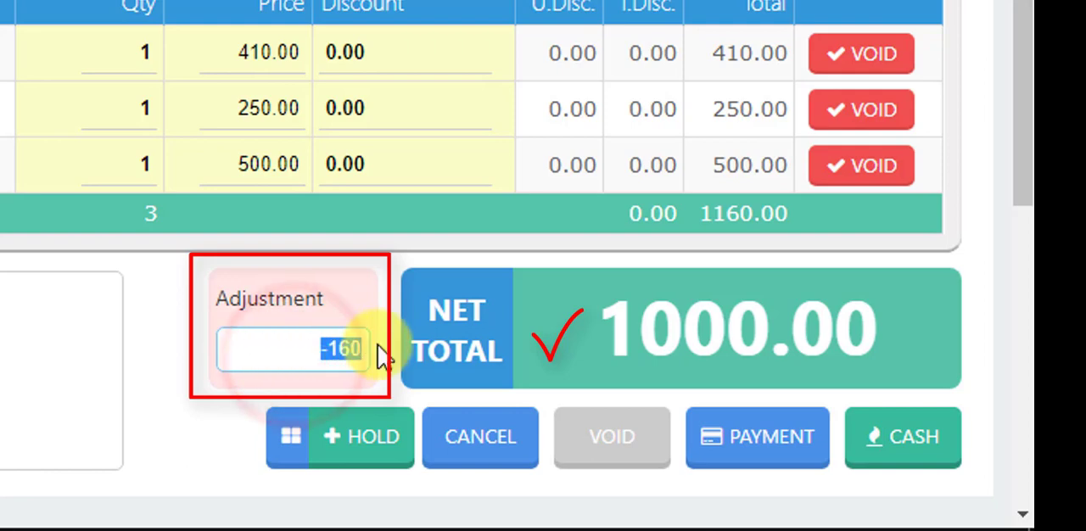
pyautogui.press('BackSpace')
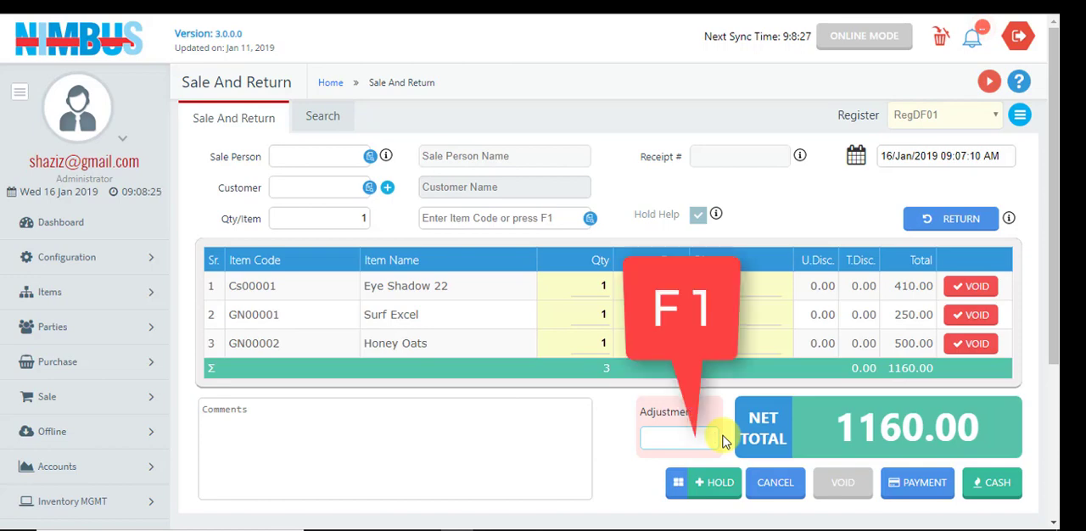
pyautogui.press('F1')
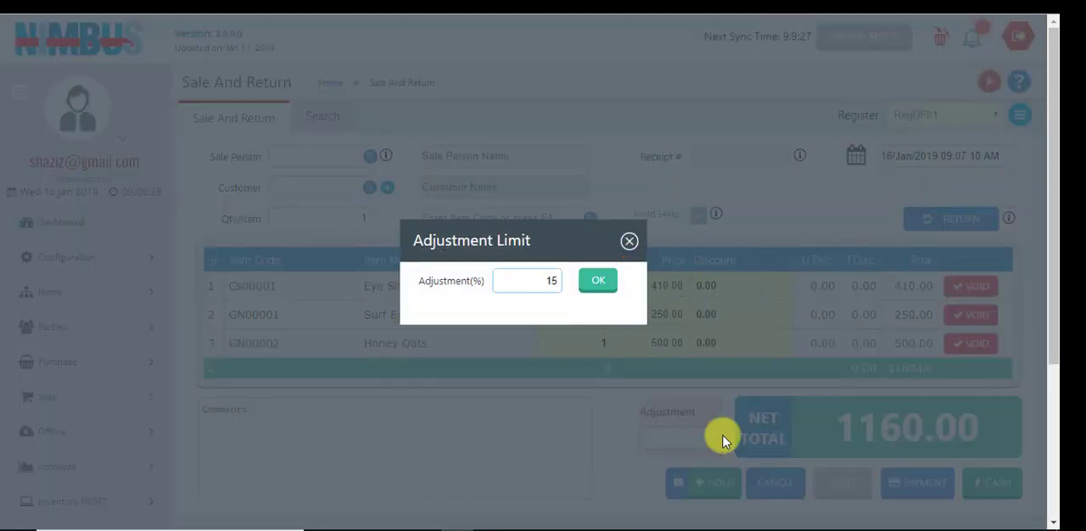
pyautogui.click(600, 281)
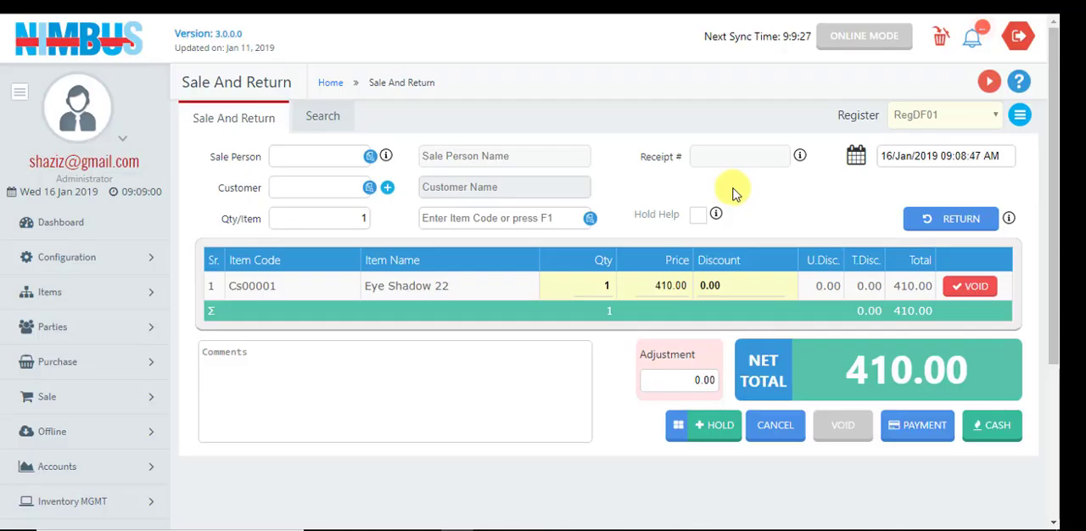
# Switch item entry to return mode and pick an item to return from Item Help
pyautogui.click(956, 220)
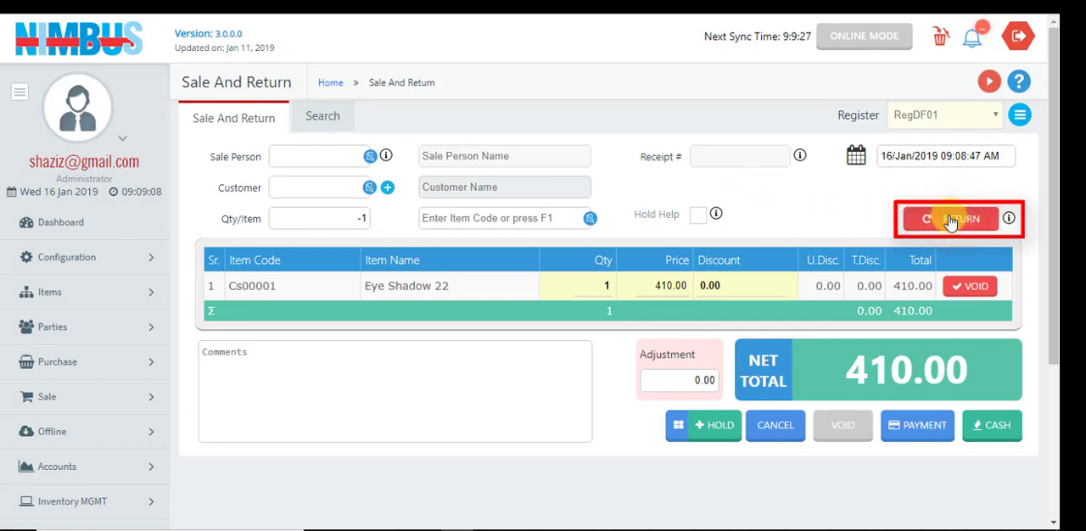
pyautogui.click(586, 219)
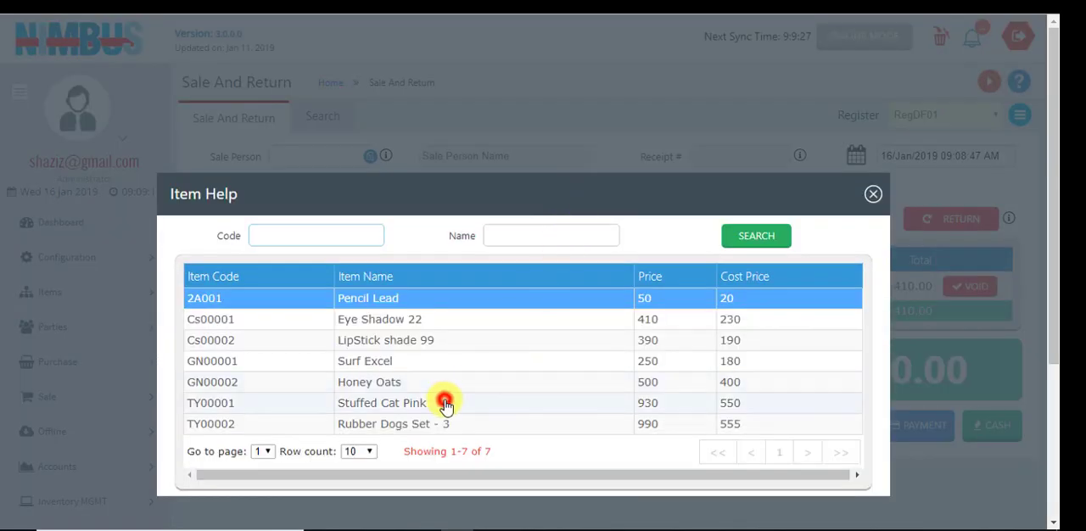
pyautogui.doubleClick(445, 402)
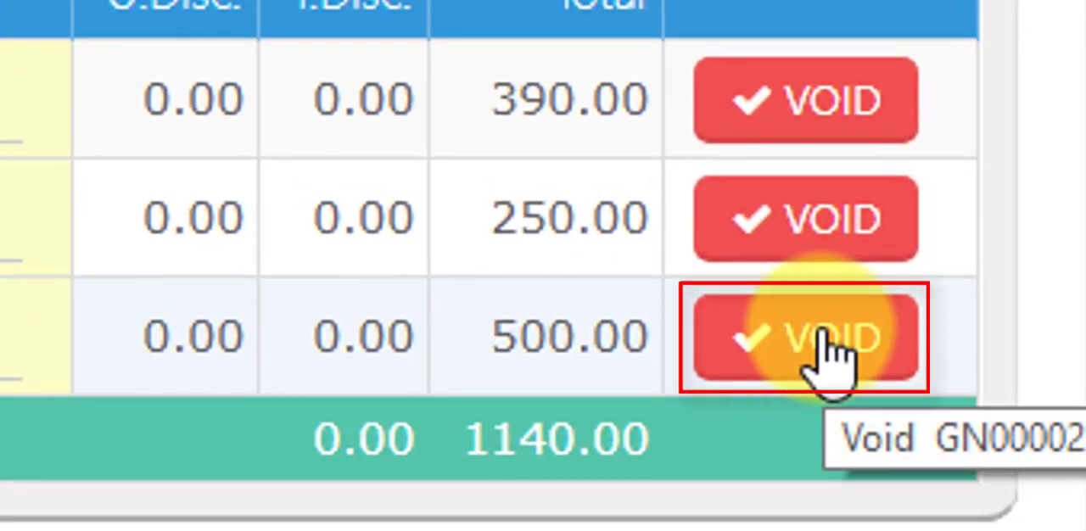
# Void the GN00002 line of the current sale, and void the whole saved receipt of Honey Oats, Surf Excel and LipStick shade 99
pyautogui.click(830, 348)
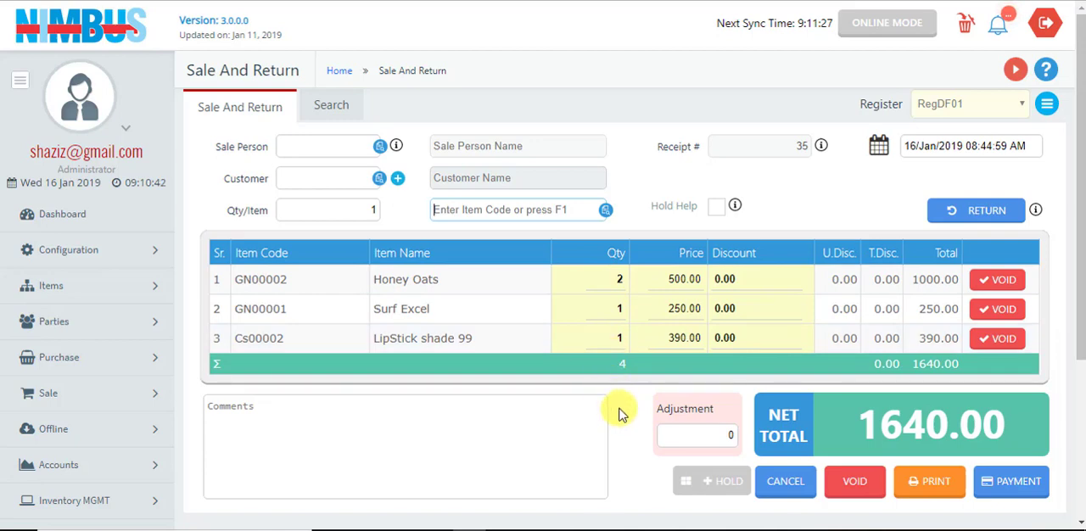
pyautogui.click(853, 484)
pyautogui.click(575, 301)
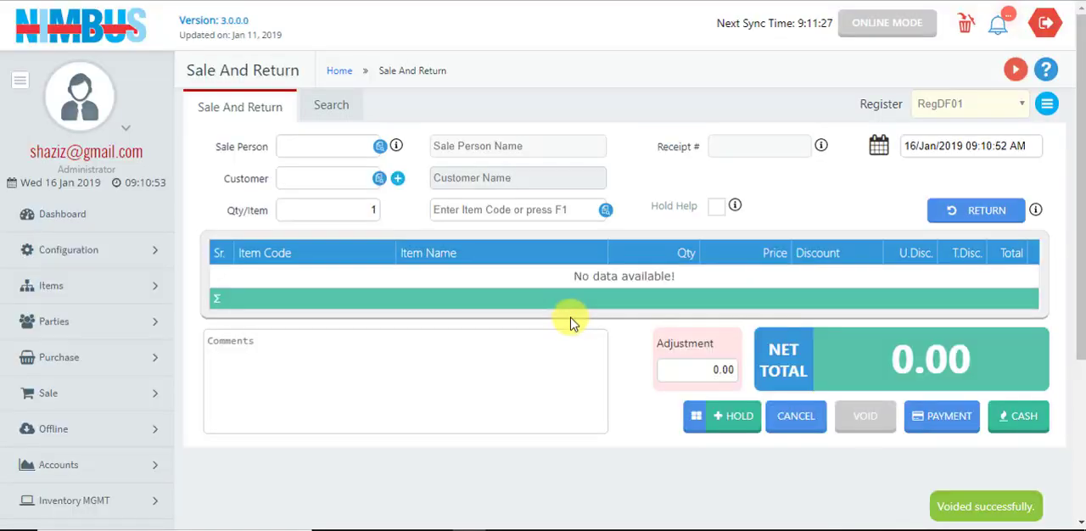
# View the list of saved sales, return to sale entry, and open the additional options beside the register
pyautogui.click(327, 101)
pyautogui.click(324, 105)
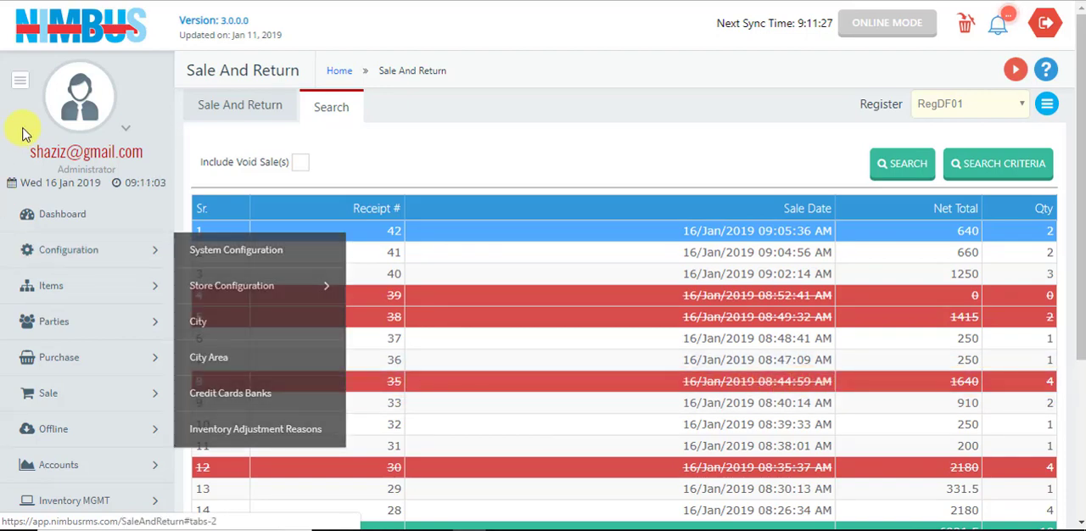
pyautogui.click(225, 107)
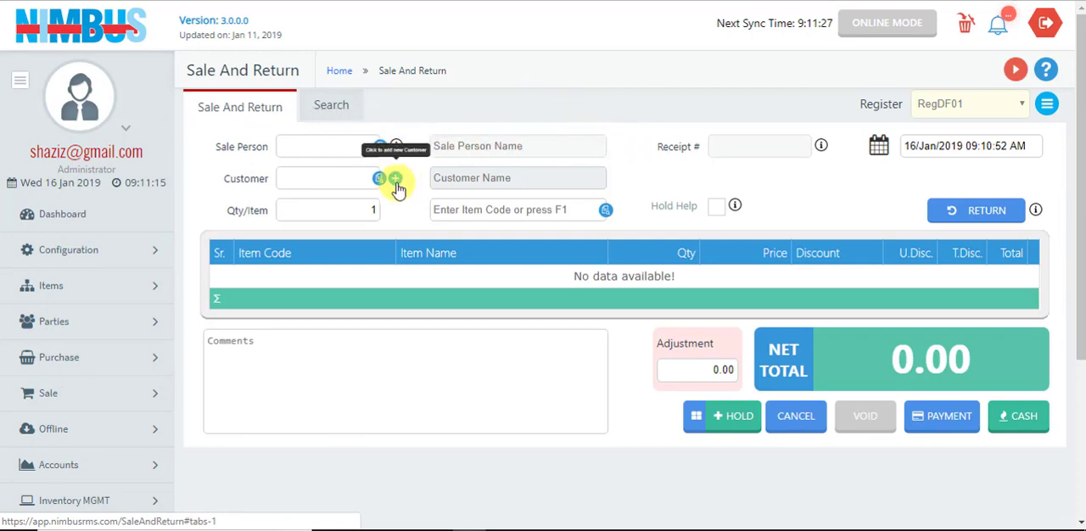
pyautogui.click(1047, 105)
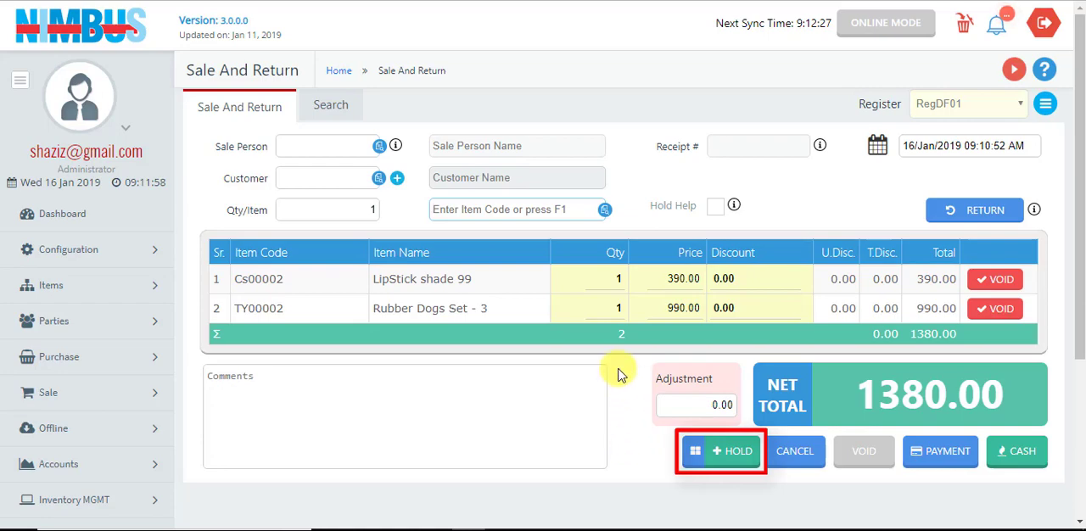
# Put the LipStick shade 99 and Rubber Dogs Set - 3 sale on hold, and recall it from the held receipts
pyautogui.click(735, 456)
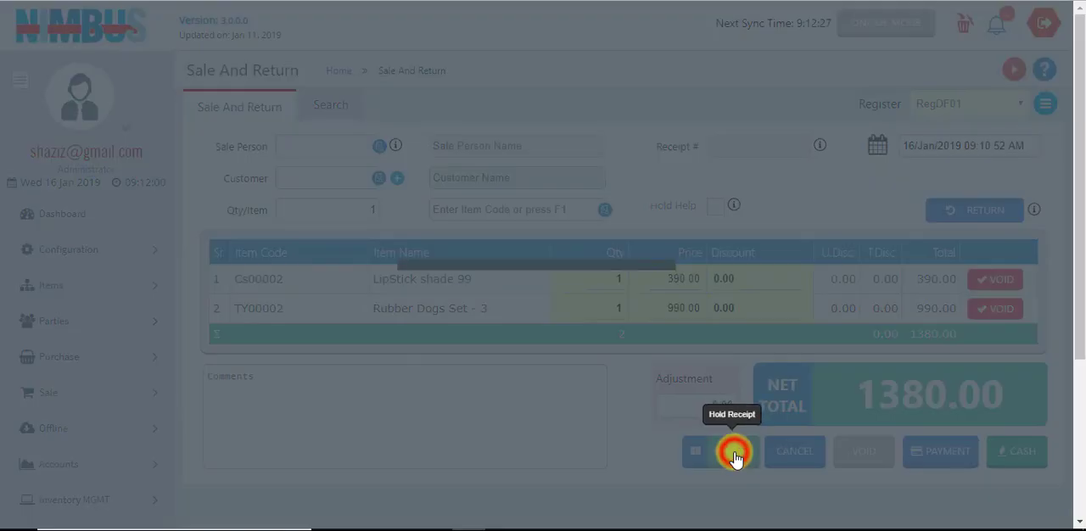
pyautogui.click(582, 304)
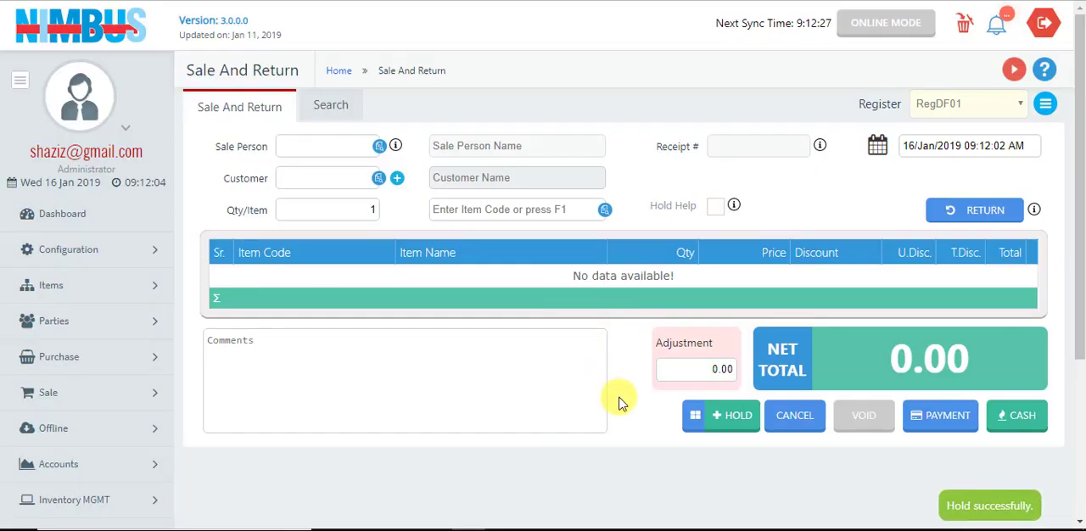
pyautogui.click(693, 418)
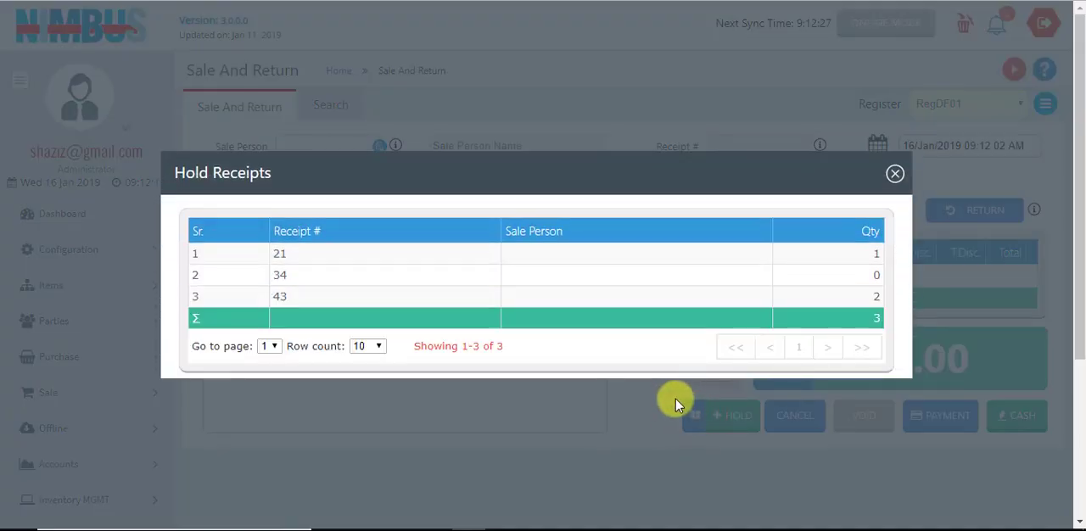
pyautogui.doubleClick(380, 296)
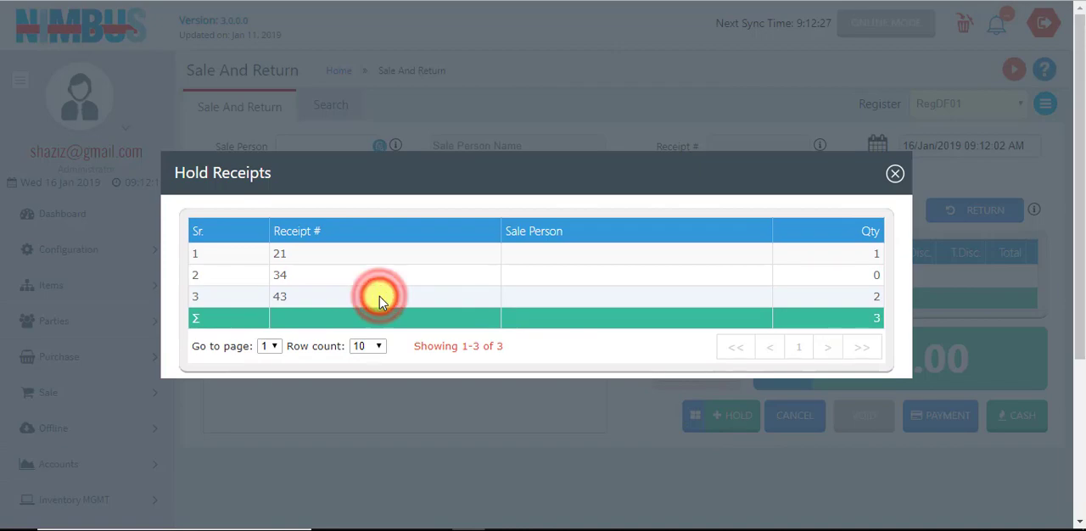